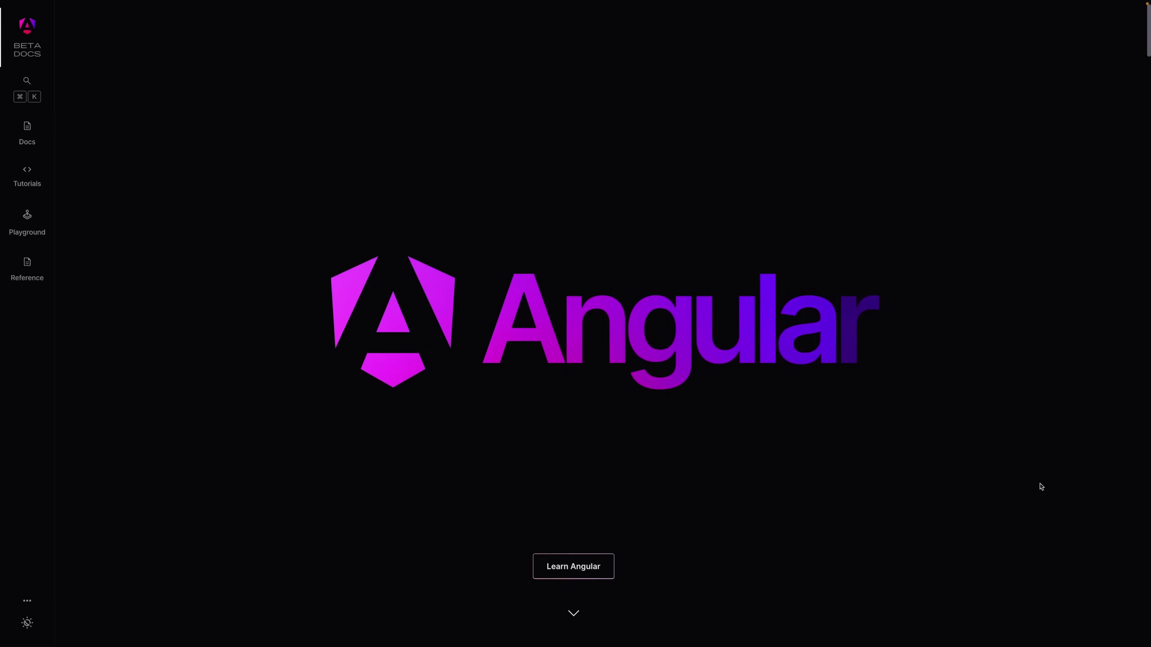
scroll(1041, 487, "down", 2)
scroll(1041, 487, "down", 2)
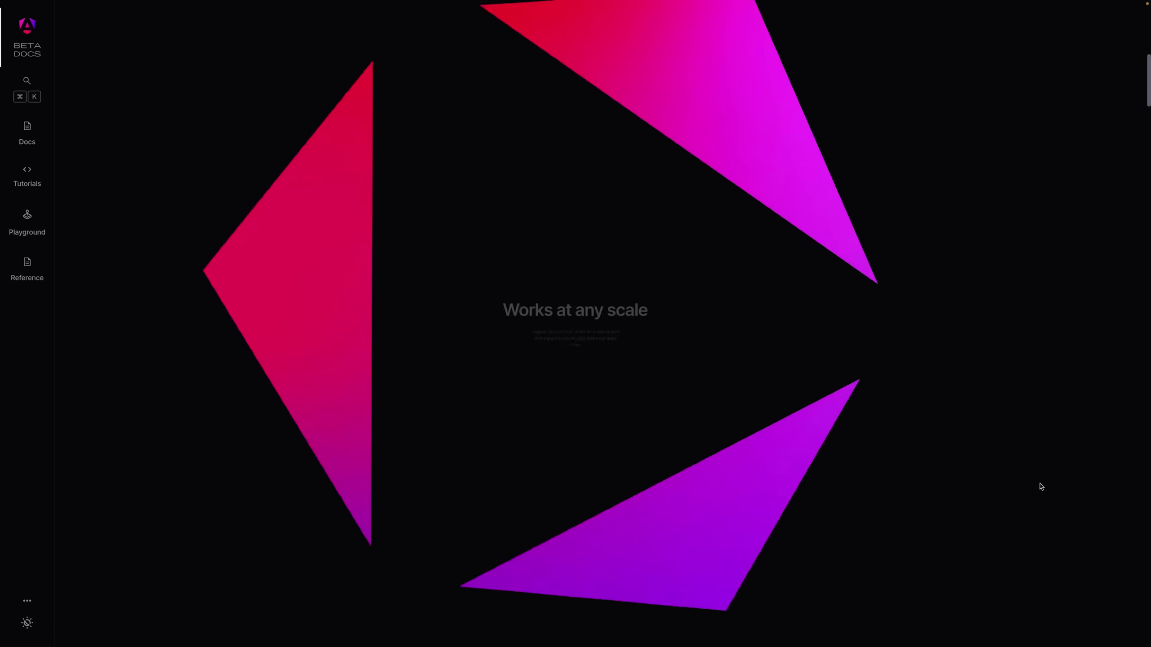
scroll(1040, 487, "down", 2)
scroll(1040, 486, "down", 2)
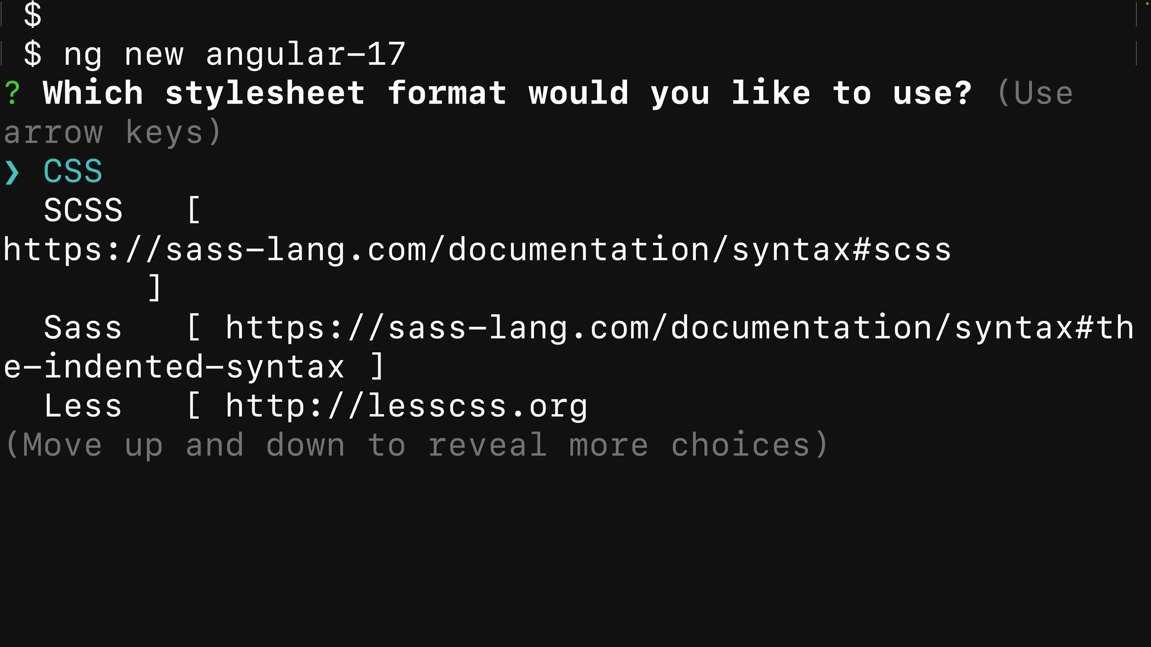
Accept CSS as the stylesheet format for the new angular-17 project
key("Return")
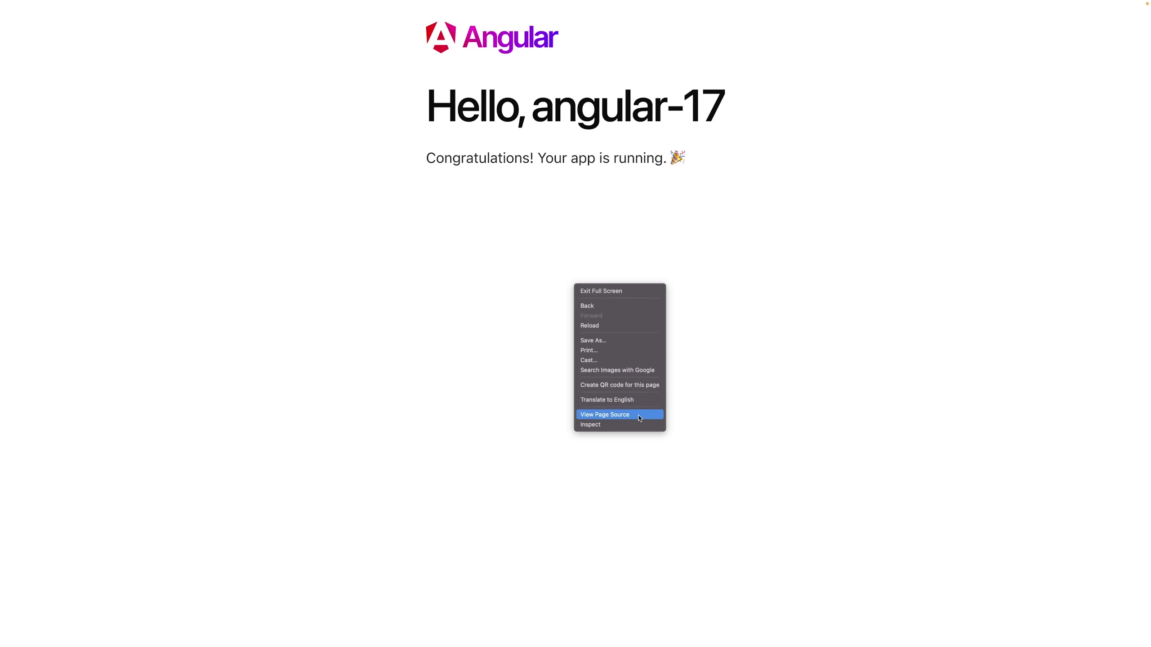
Show the page source of the running angular-17 app in Chrome
left_click(640, 419)
scroll(640, 419, "down", 5)
scroll(639, 418, "down", 5)
scroll(640, 418, "down", 5)
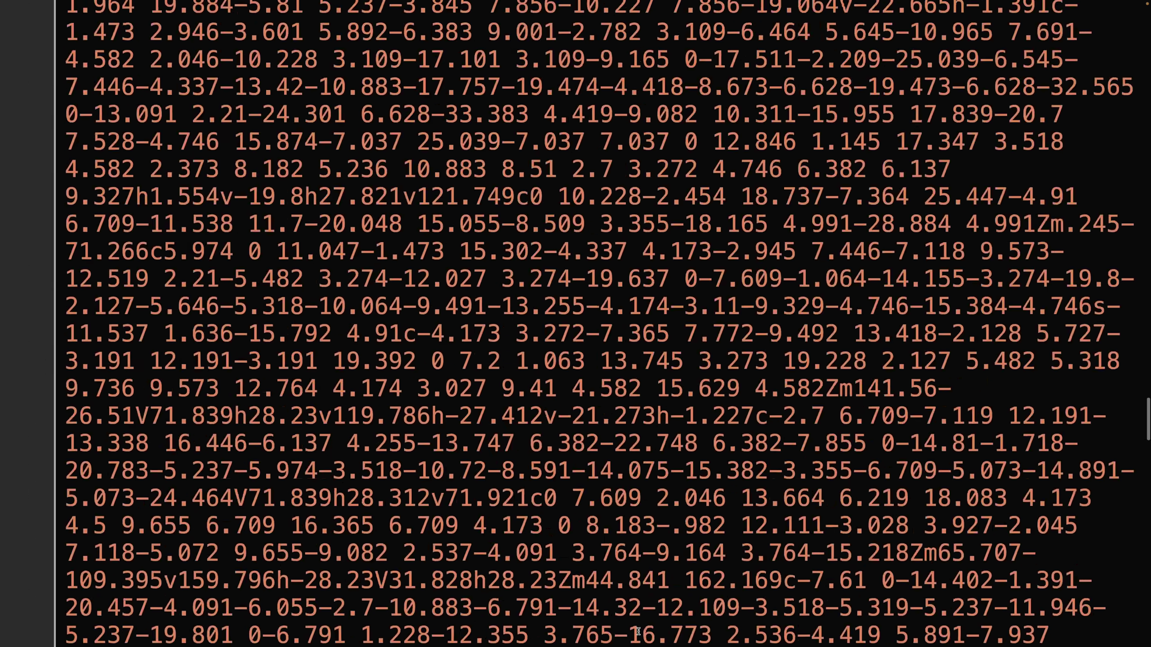
scroll(638, 632, "down", 5)
scroll(638, 632, "down", 5)
scroll(638, 632, "down", 5)
scroll(638, 632, "down", 2)
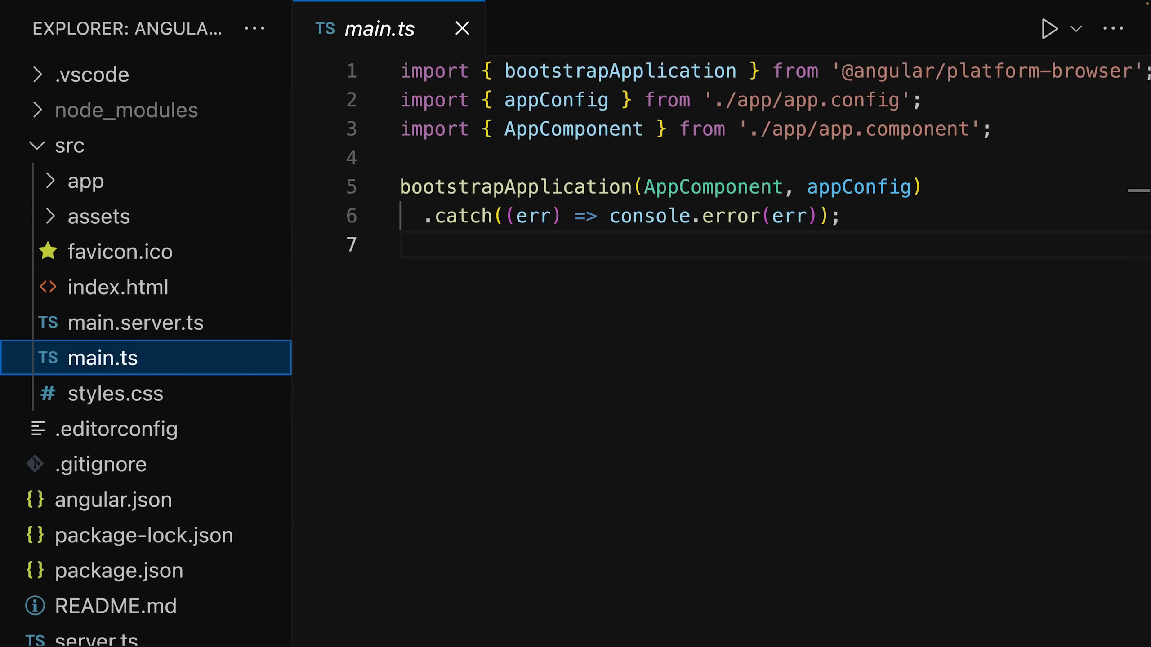
Expand the src/app folder and open app.component.ts
left_click(104, 182)
left_click(117, 321)
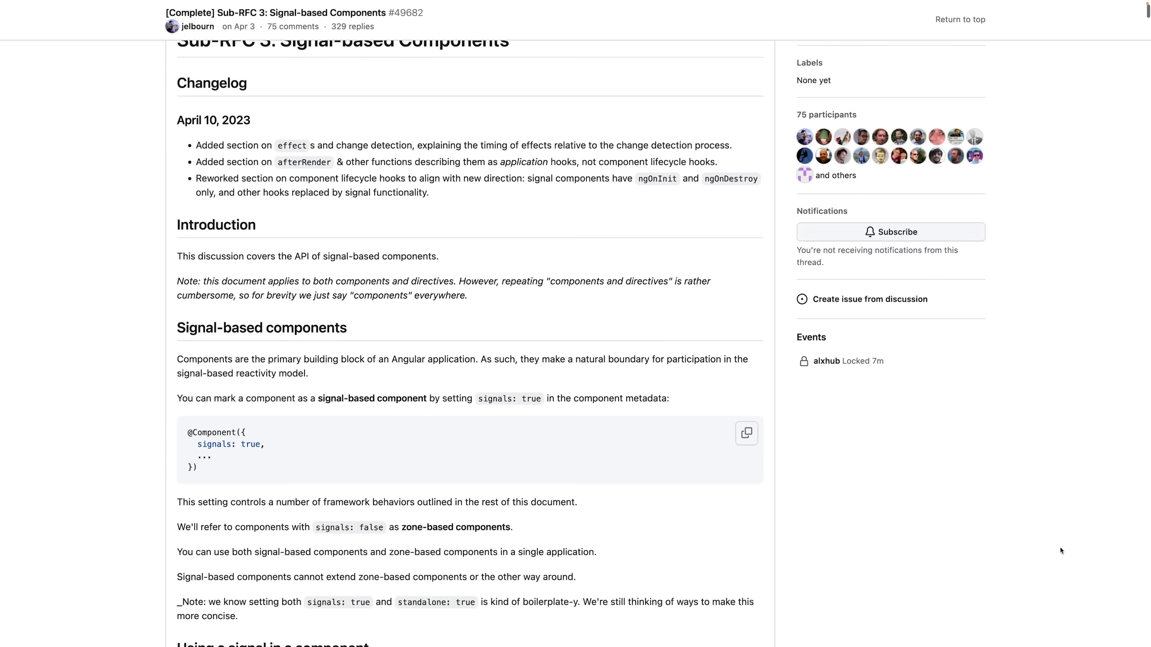
scroll(1061, 551, "down", 2)
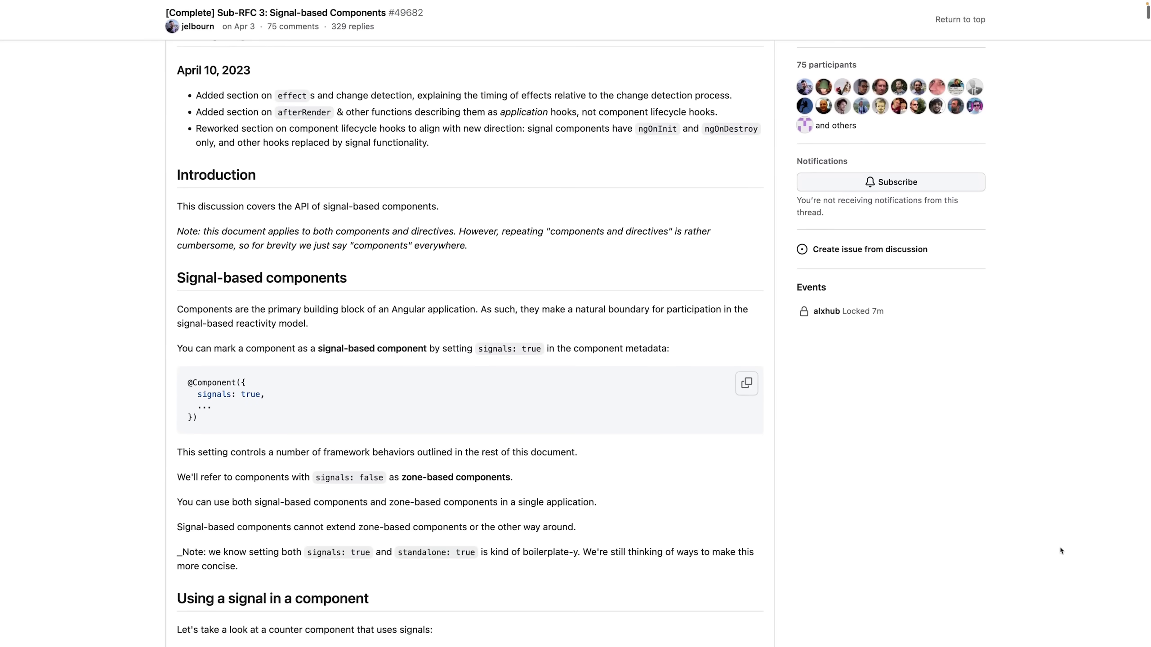
scroll(1061, 552, "down", 1)
scroll(1061, 551, "down", 1)
scroll(1061, 552, "down", 1)
scroll(1061, 551, "down", 1)
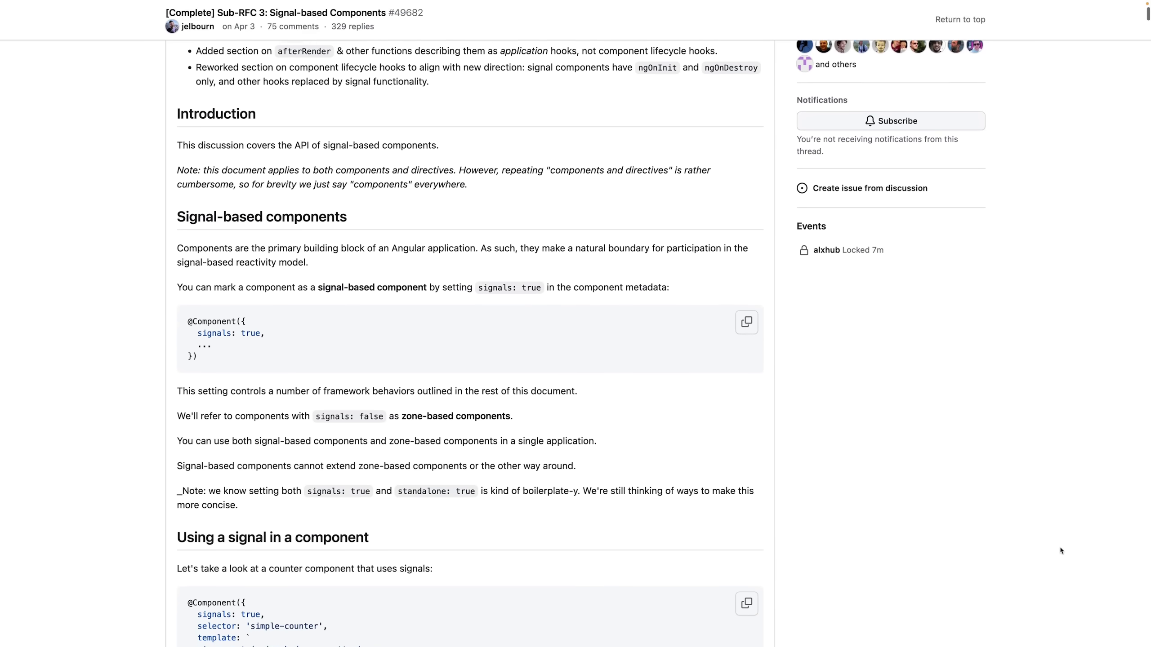
scroll(1062, 552, "down", 1)
scroll(1062, 552, "down", 1)
scroll(1061, 552, "down", 1)
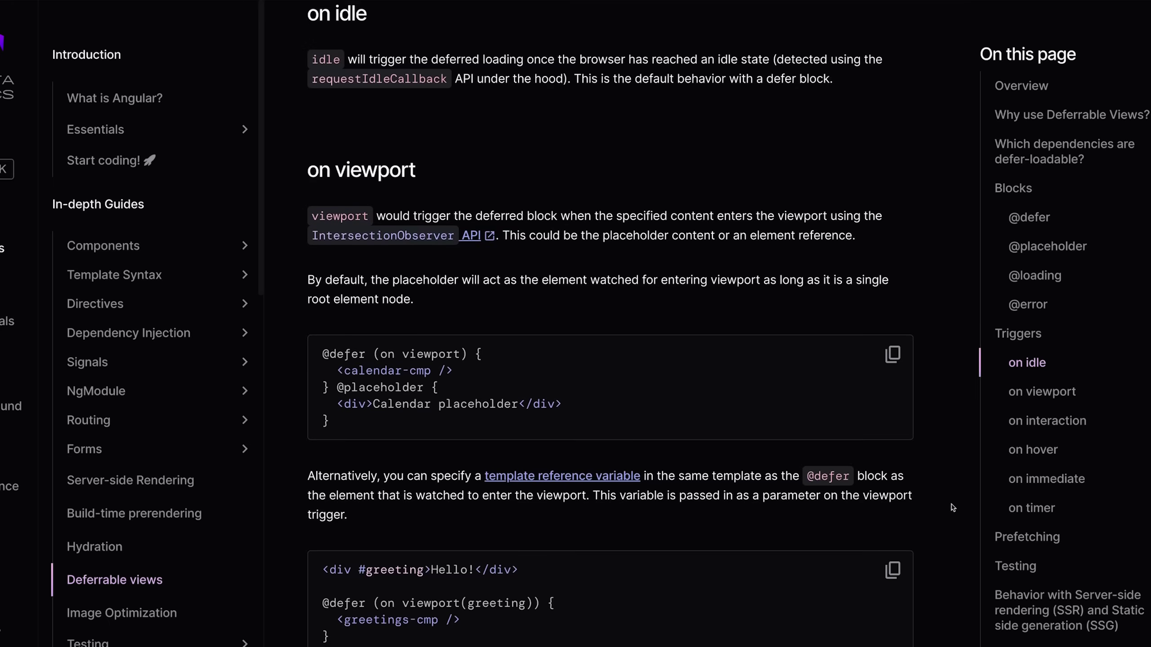
scroll(952, 508, "down", 1)
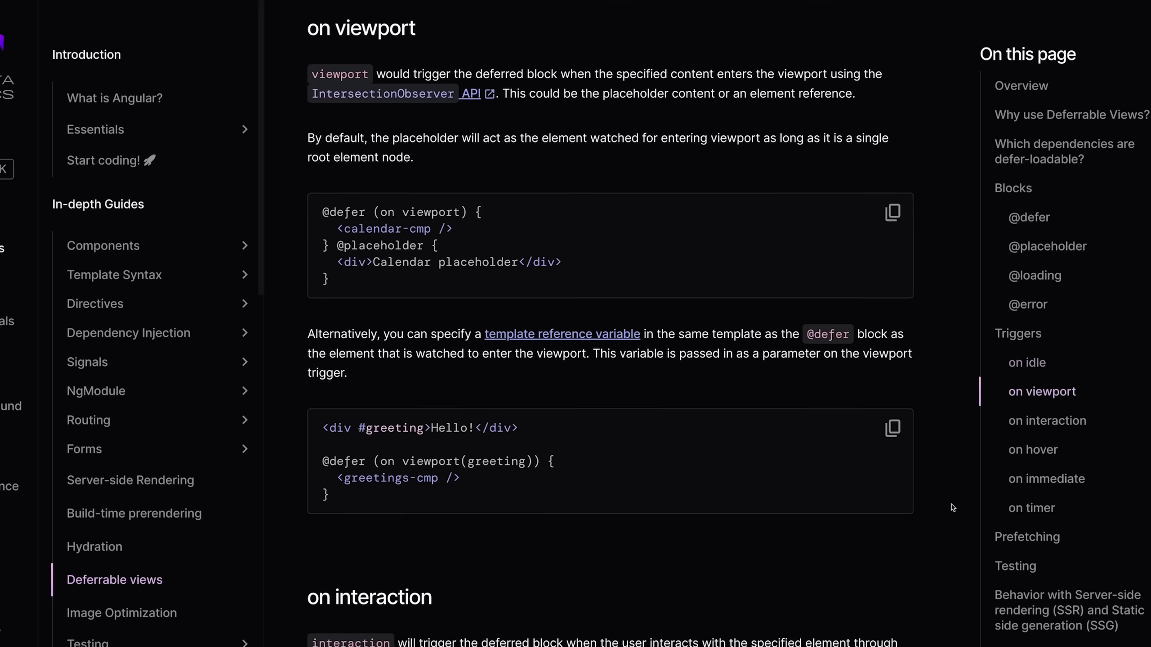
scroll(952, 508, "down", 1)
scroll(951, 508, "down", 1)
scroll(951, 509, "down", 1)
scroll(952, 509, "down", 1)
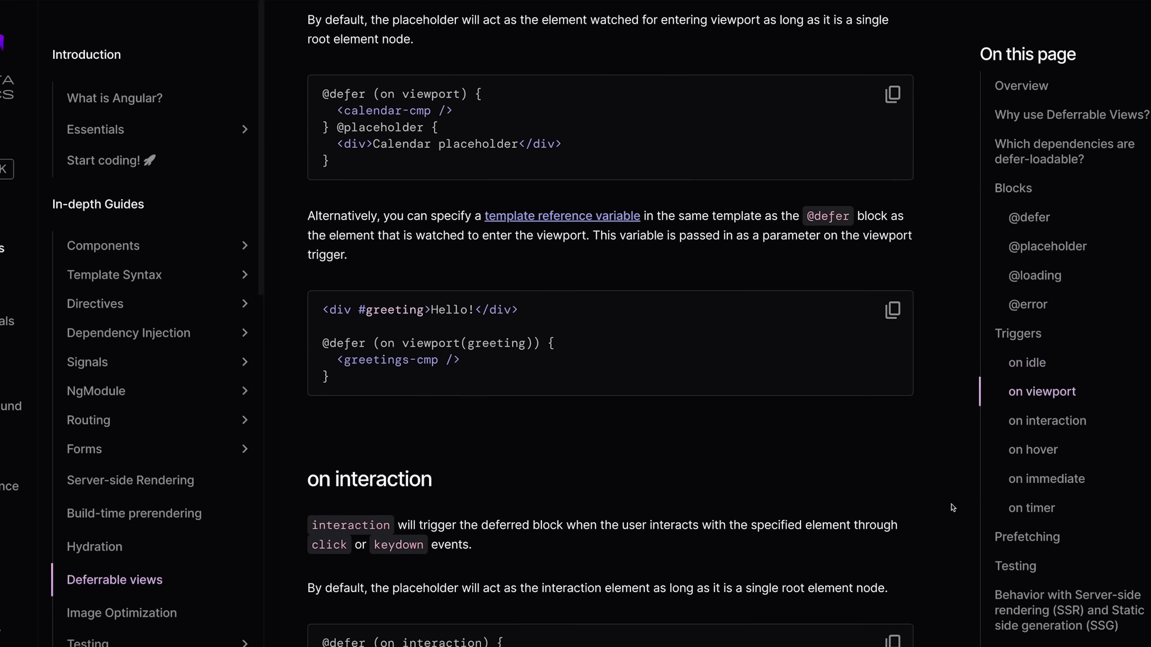
scroll(952, 508, "down", 1)
scroll(952, 508, "down", 1)
scroll(951, 507, "down", 1)
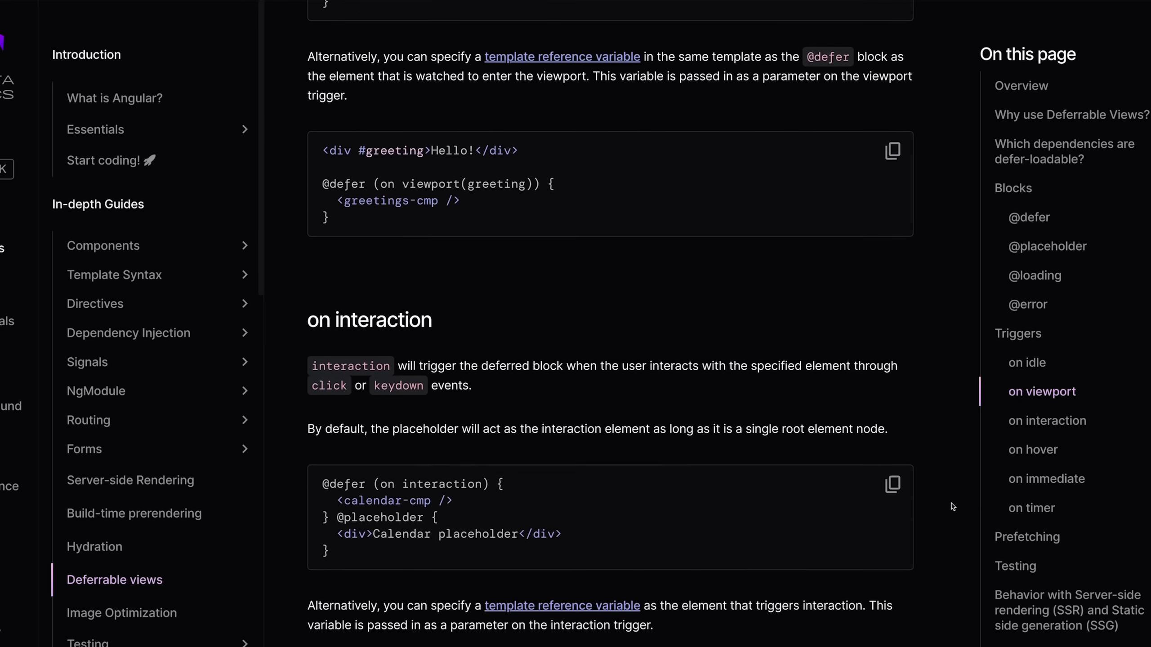